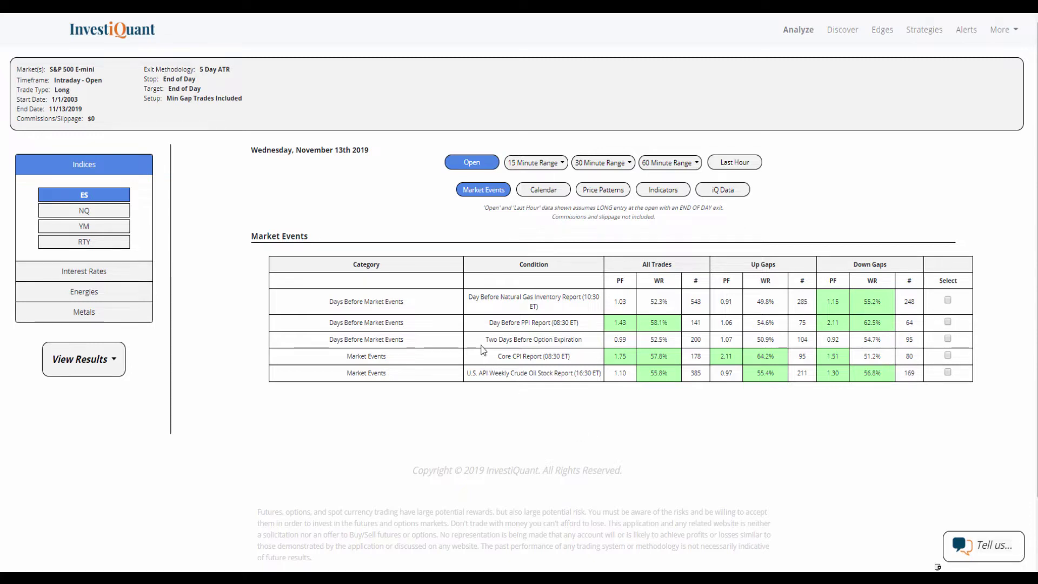
Select the 'Two Days Before Option Expiration' condition to filter the backtest trades
{"action": "left_click_drag", "start_coordinate": [485, 339], "coordinate": [593, 344]}
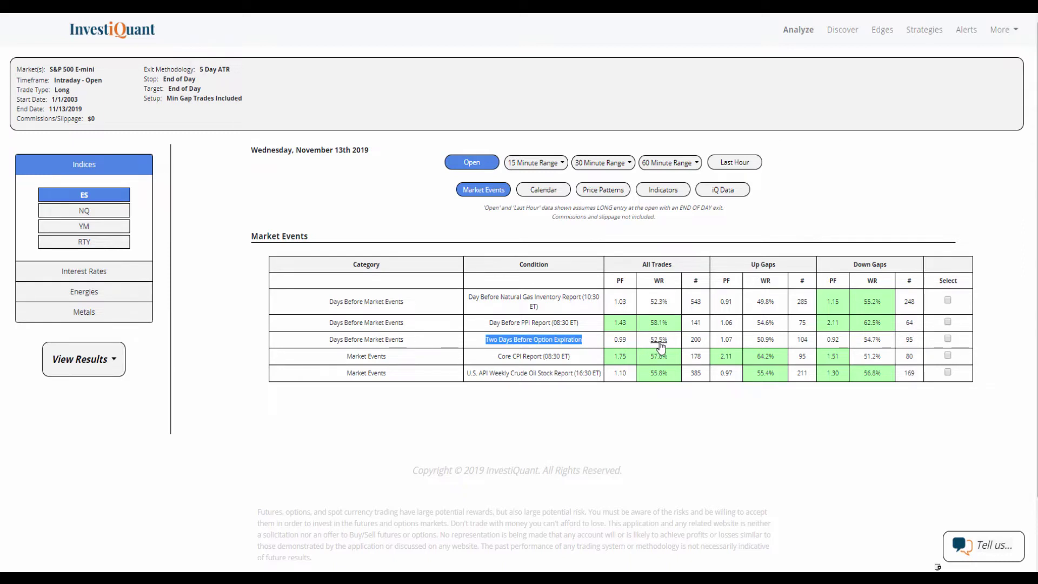
{"action": "left_click", "coordinate": [659, 344]}
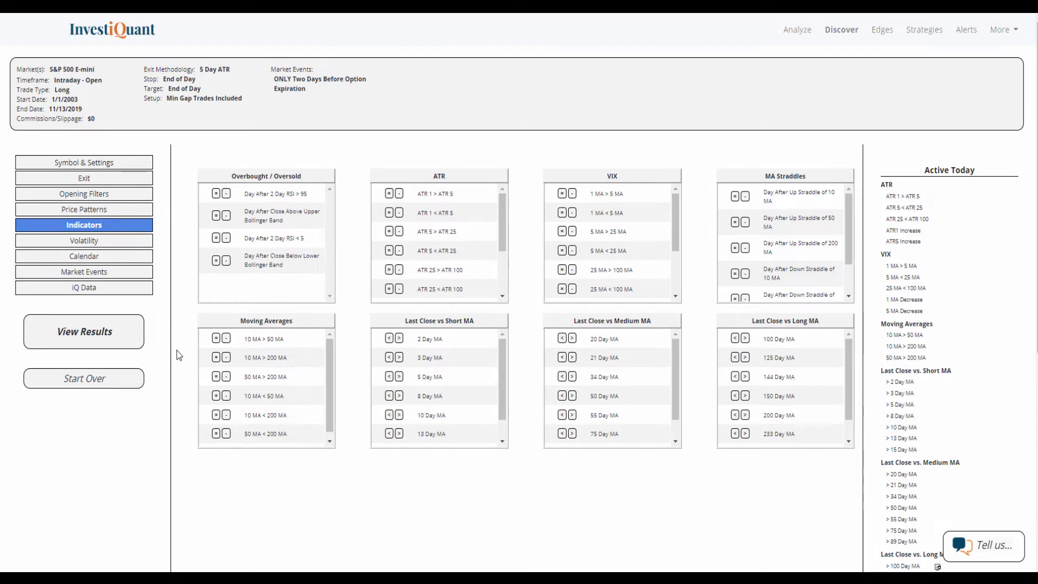
Add the 10 MA > 50 MA filter and view the 135-trade, 1.53 profit-factor results
{"action": "left_click", "coordinate": [216, 340]}
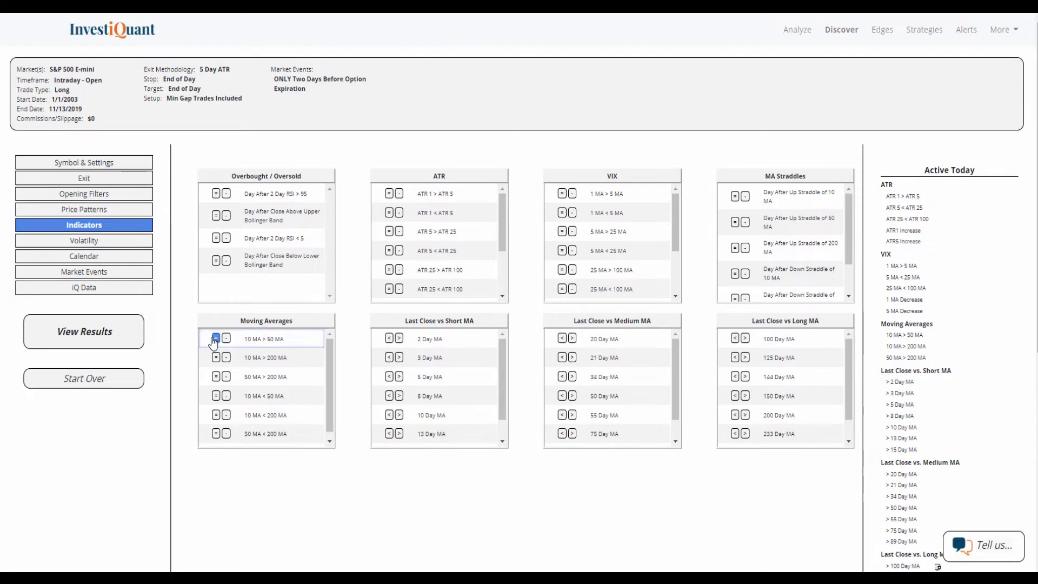
{"action": "left_click", "coordinate": [216, 340]}
{"action": "left_click", "coordinate": [89, 326]}
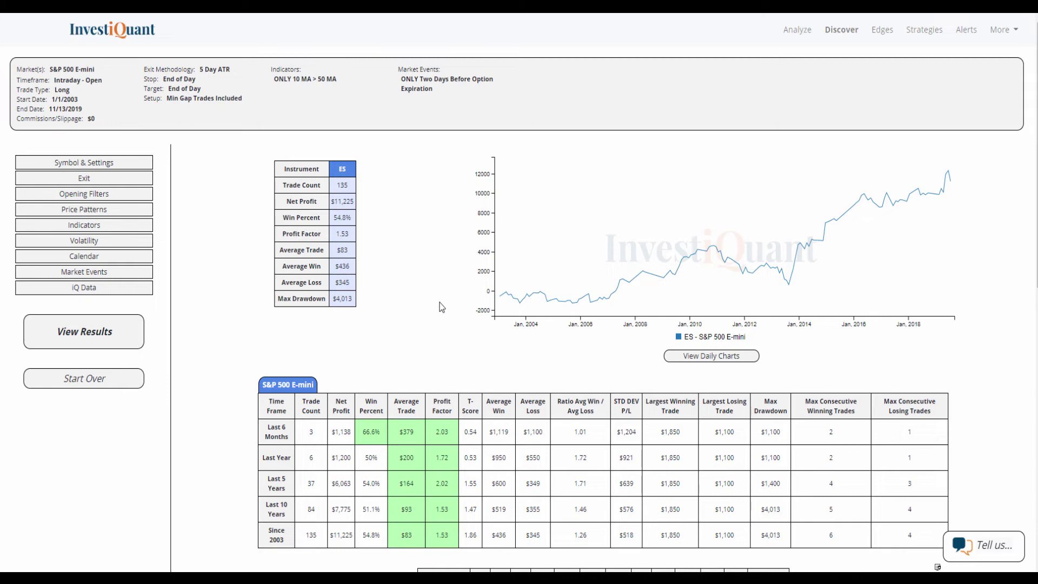
Replace 10 MA > 50 MA with 10 MA < 50 MA and view the 0.60 profit-factor results
{"action": "left_click", "coordinate": [147, 228]}
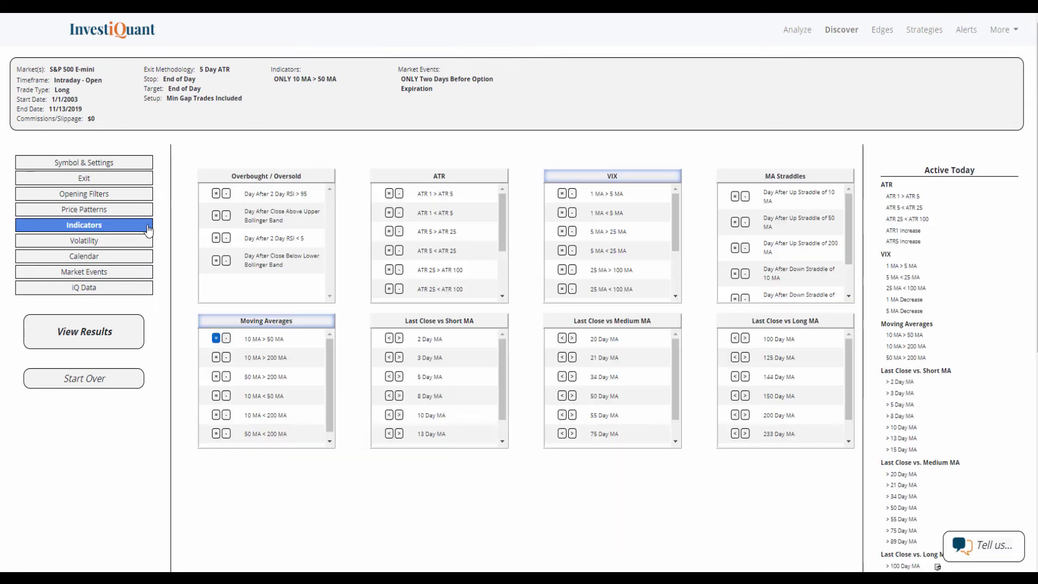
{"action": "left_click", "coordinate": [215, 339]}
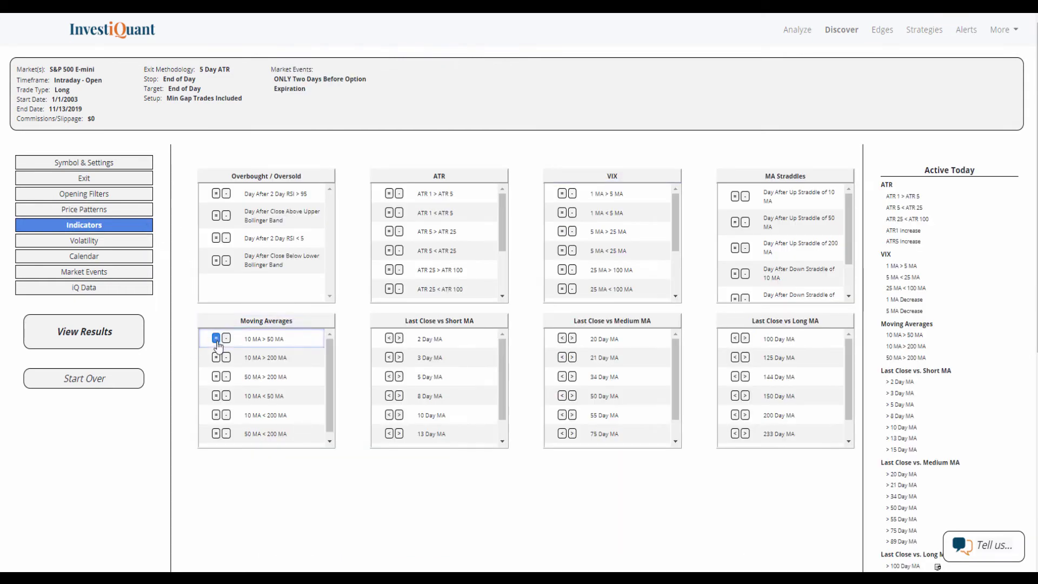
{"action": "left_click", "coordinate": [216, 396]}
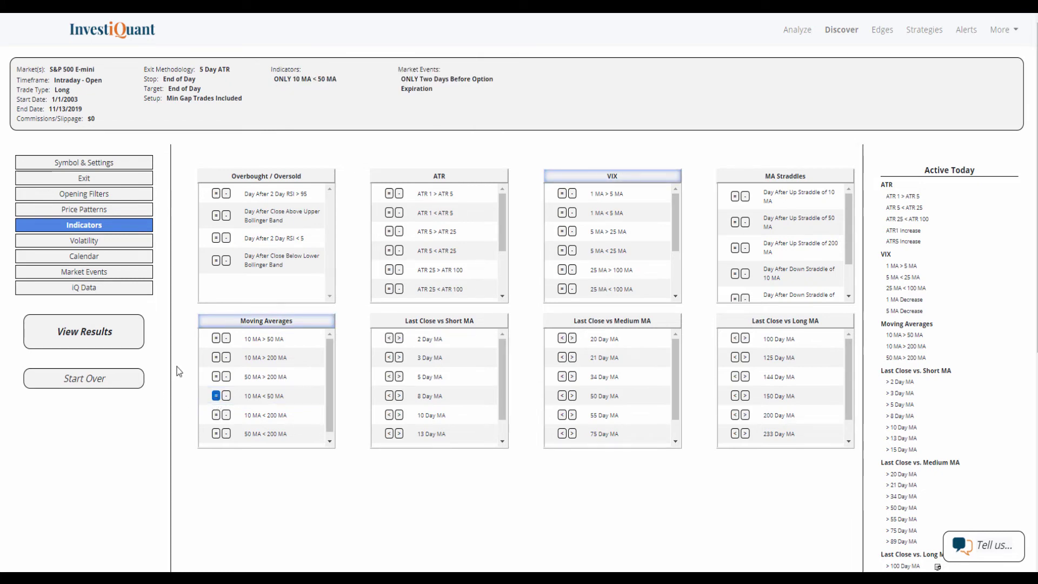
{"action": "left_click", "coordinate": [115, 326]}
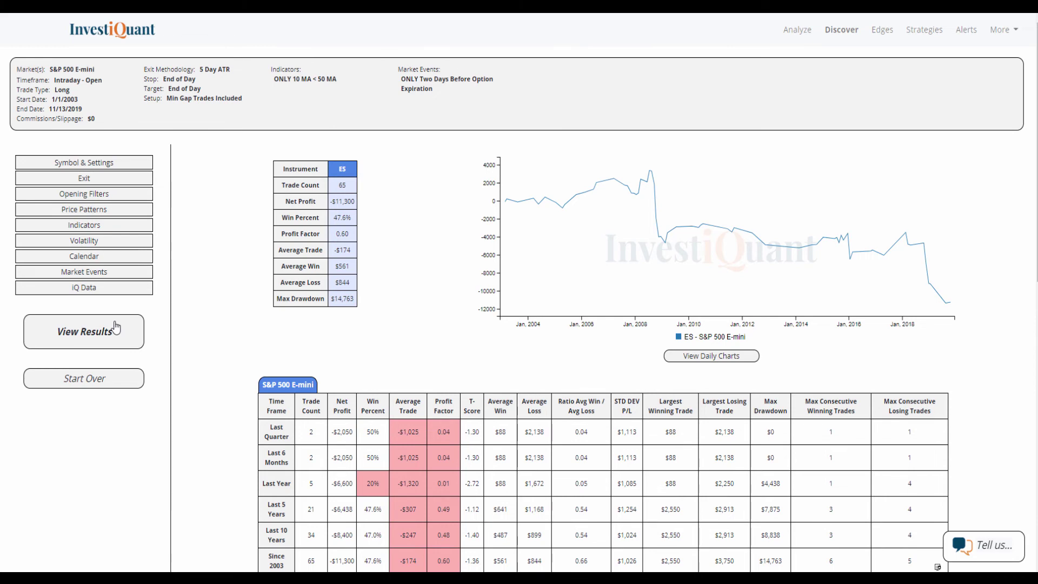
Switch the S&P 500 E-mini trade type from Long to Short and rerun the backtest
{"action": "left_click", "coordinate": [136, 166]}
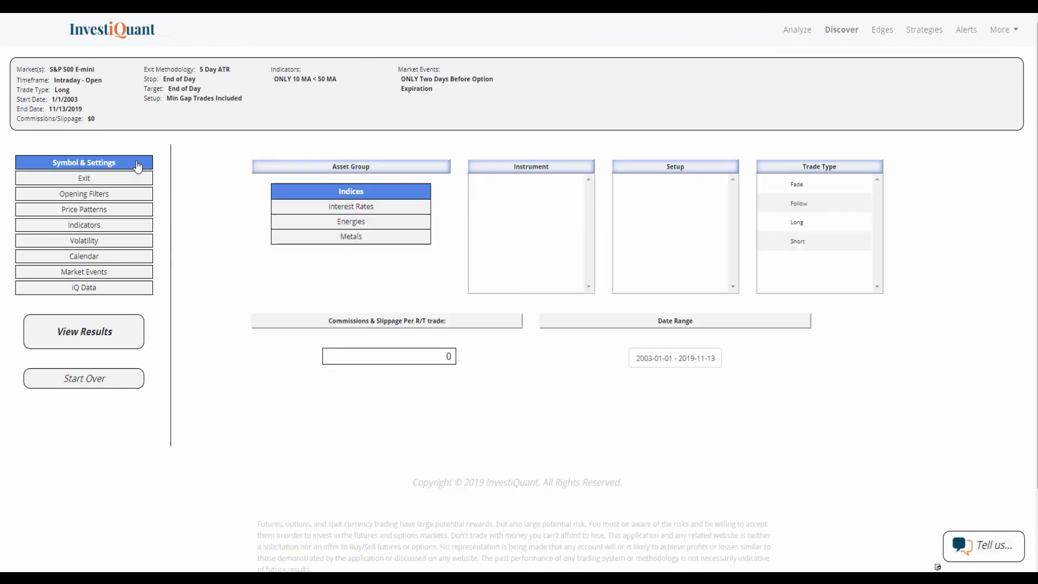
{"action": "left_click", "coordinate": [829, 248]}
{"action": "left_click", "coordinate": [96, 341]}
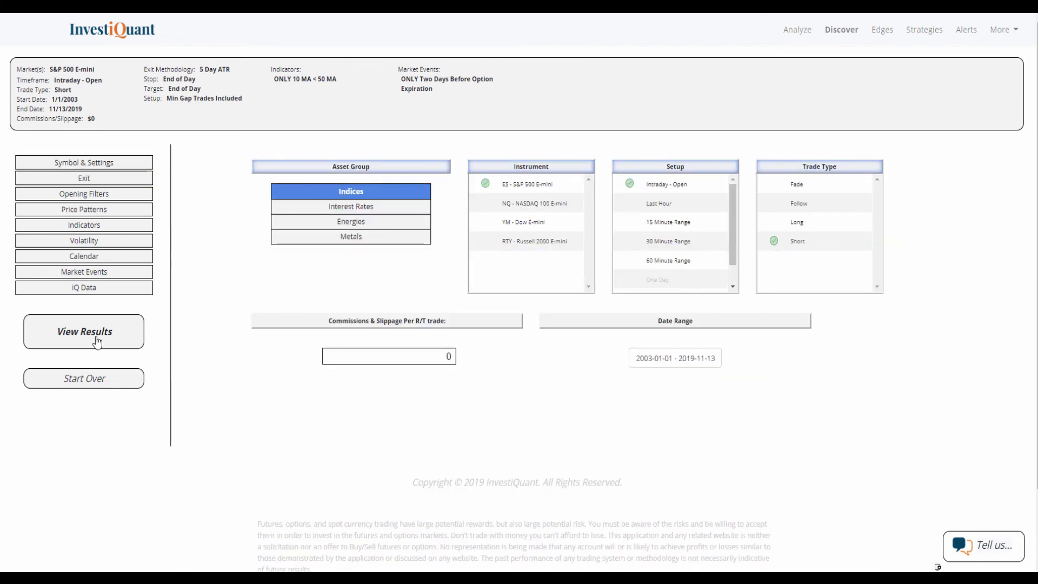